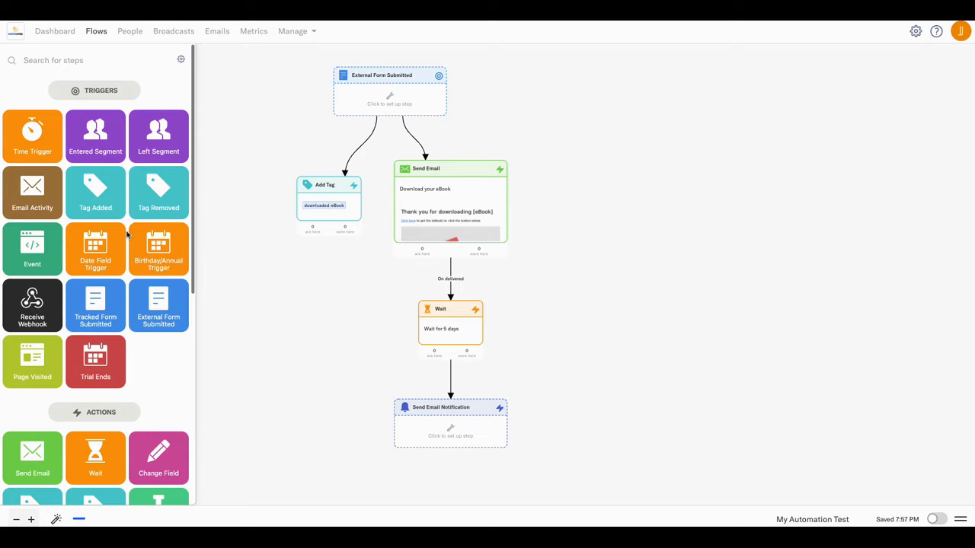
- Add a second External Form Submitted trigger in the empty canvas area beside the existing flow
scroll(131, 233, "down", 3)
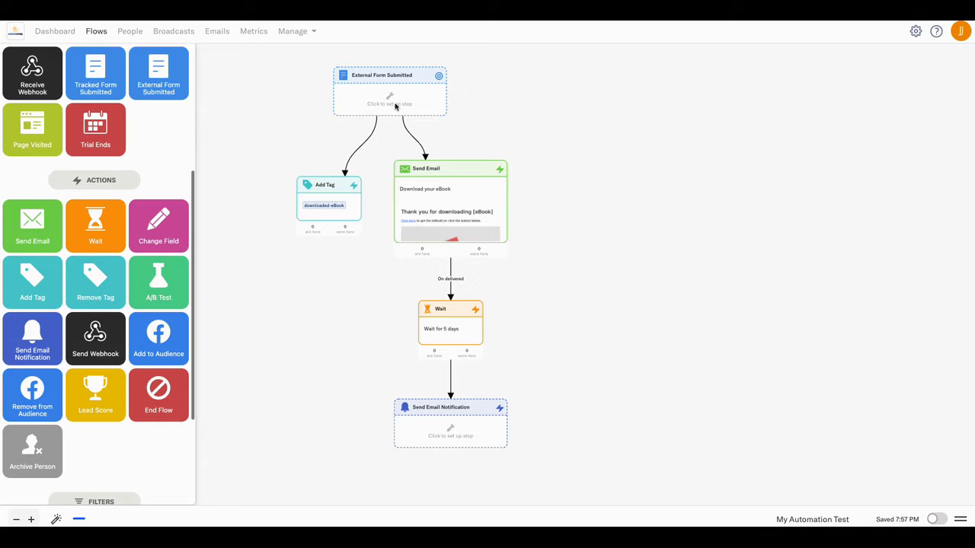
scroll(262, 162, "up", 1)
scroll(263, 162, "down", 1)
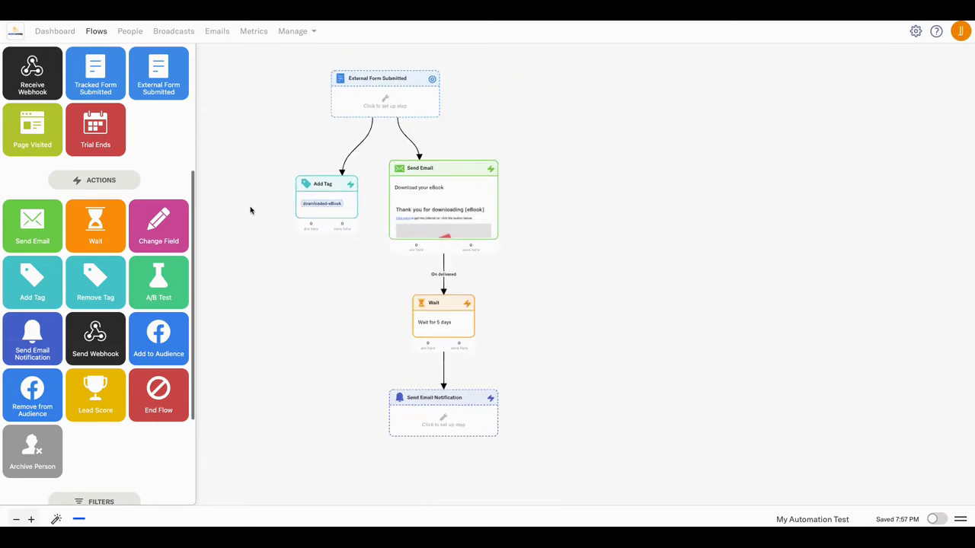
left_click_drag(255, 202, 261, 237)
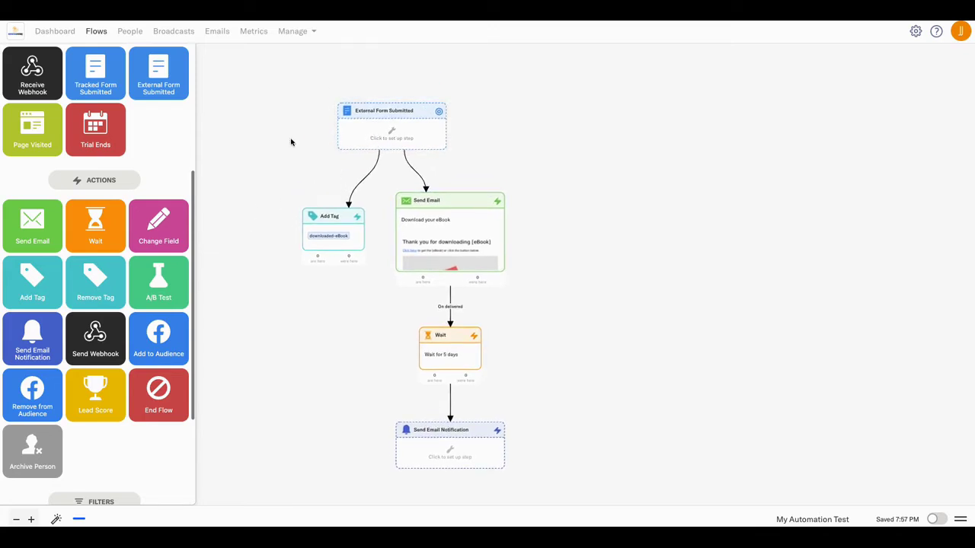
scroll(187, 141, "up", 3)
scroll(188, 142, "up", 3)
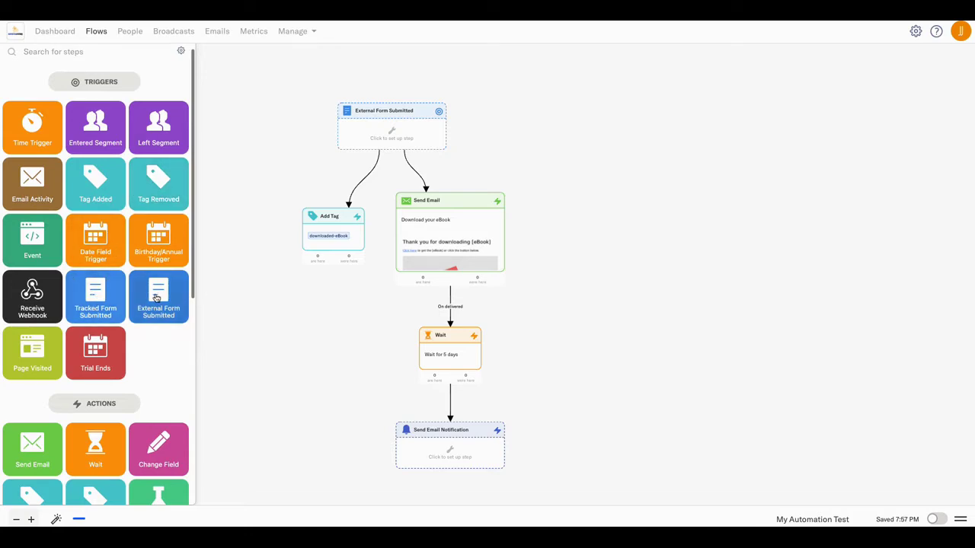
left_click_drag(179, 288, 730, 126)
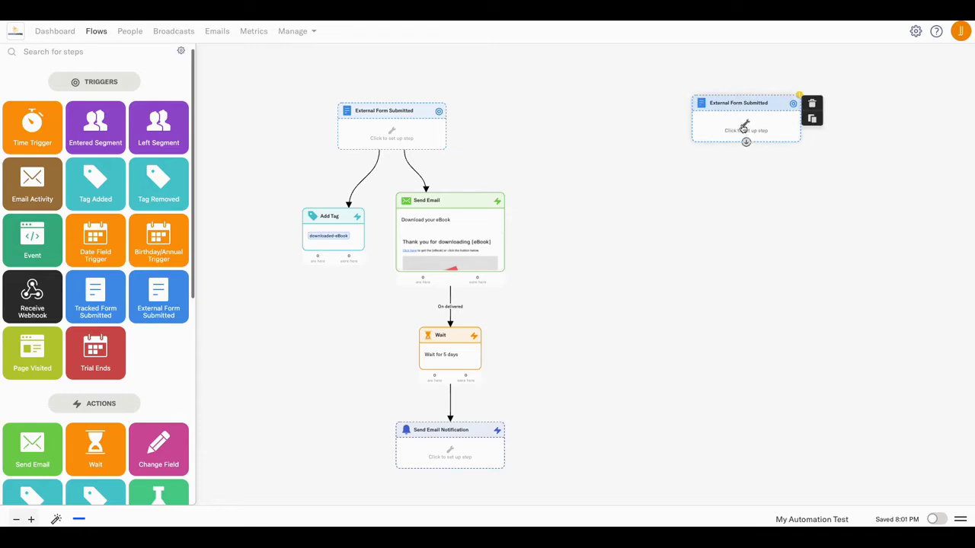
- Examine which form providers the new External Form Submitted trigger supports, and close its setup without choosing one
left_click(737, 131)
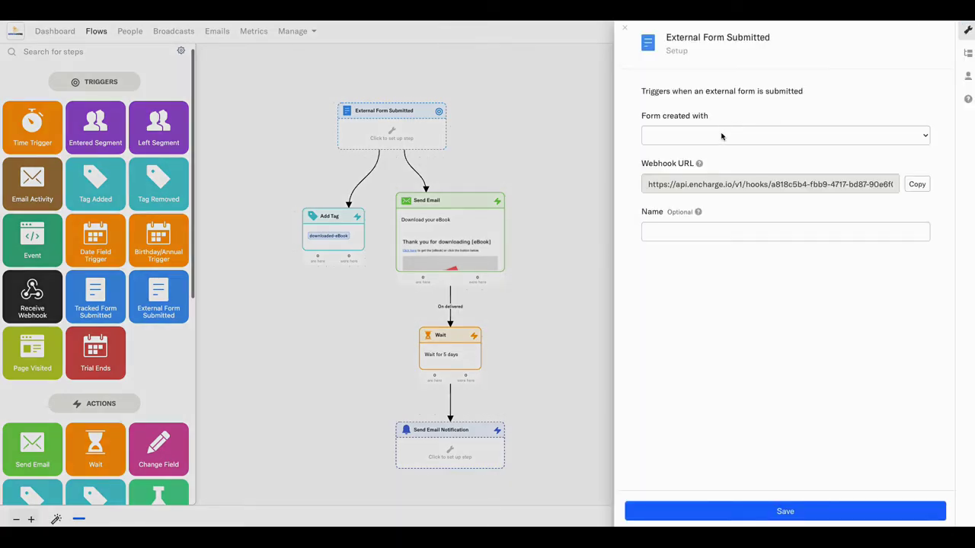
left_click(722, 137)
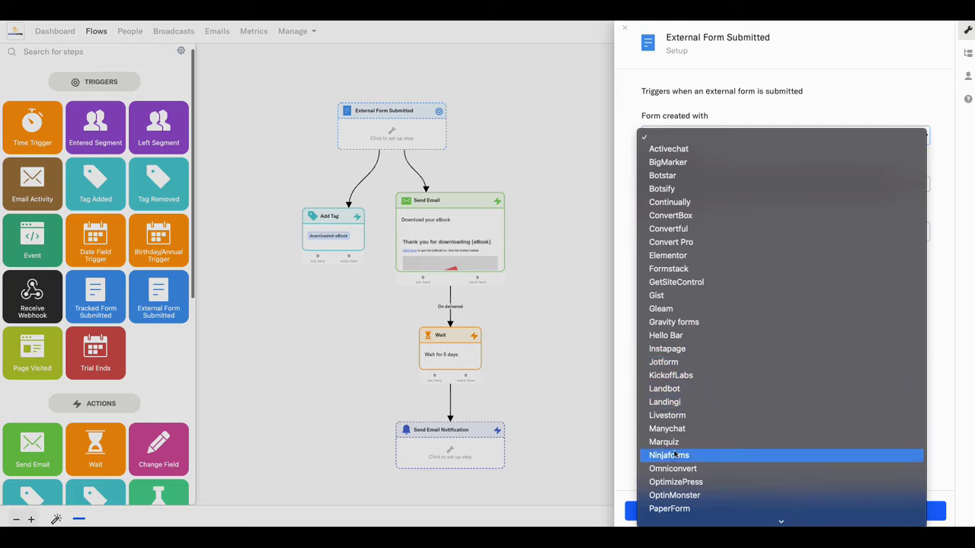
scroll(692, 487, "down", 3)
scroll(693, 491, "down", 3)
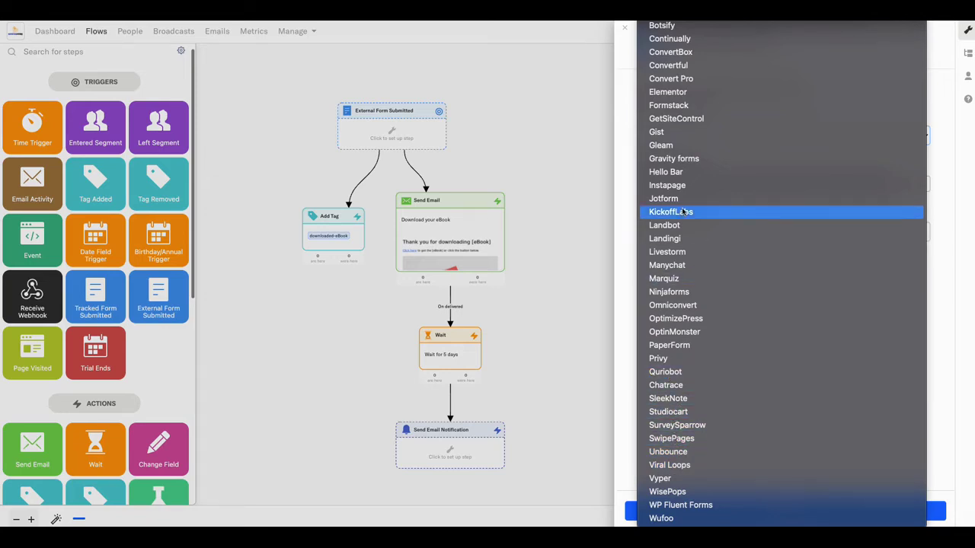
left_click(601, 211)
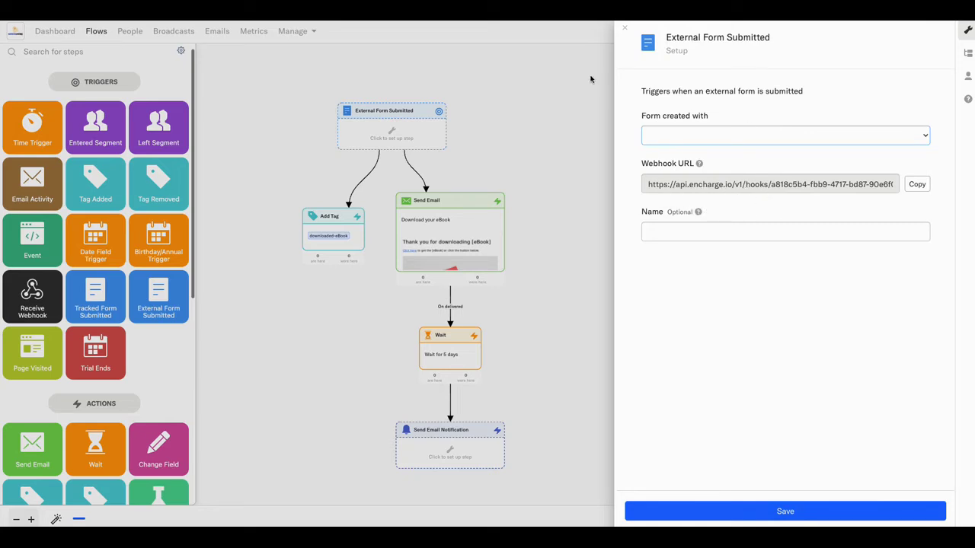
left_click(626, 32)
mouse_move(747, 142)
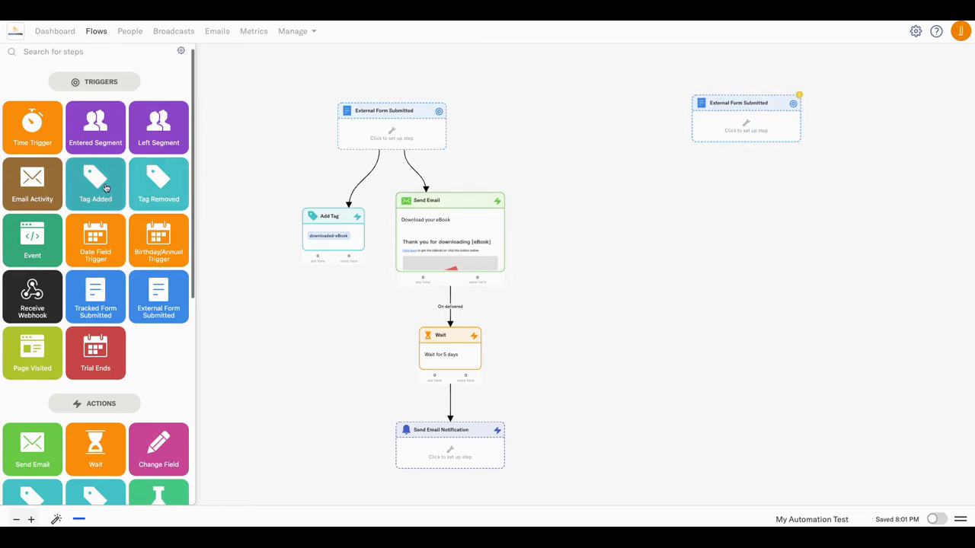
- Place a Tag Added trigger below the new External Form Submitted trigger and try to connect the two
left_click_drag(99, 185, 680, 216)
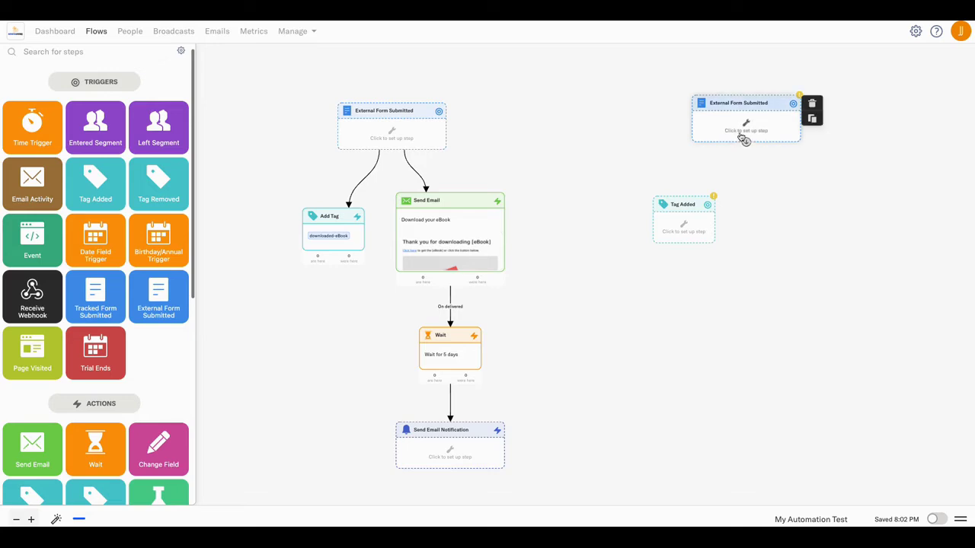
mouse_move(746, 141)
left_mouse_down()
mouse_move(688, 204)
mouse_move(746, 142)
left_mouse_up()
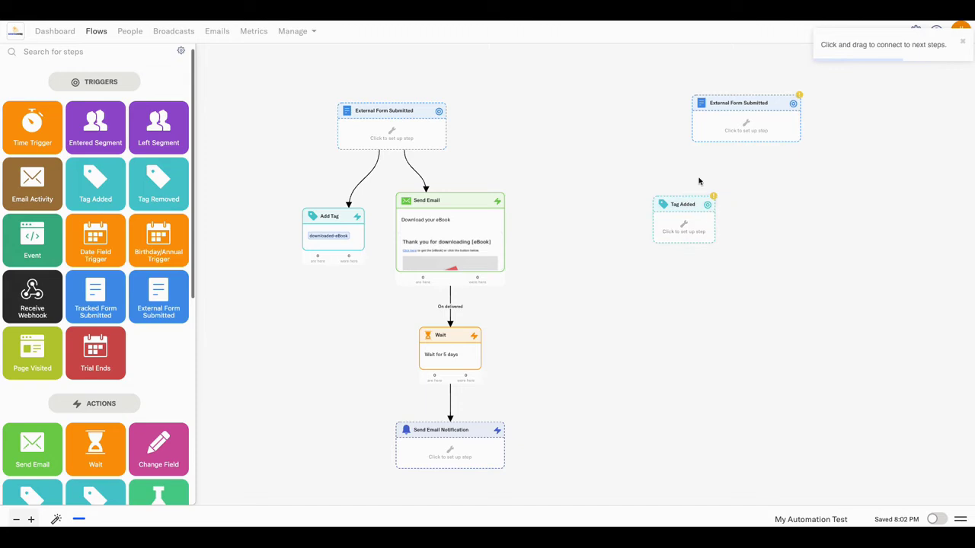
mouse_move(692, 204)
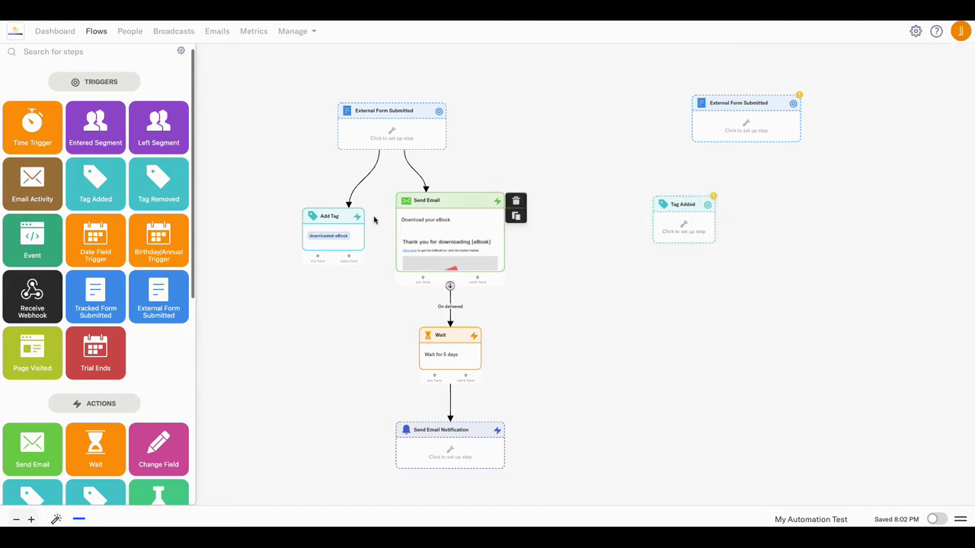
- Add a Send Email action below the new External Form Submitted trigger and connect the trigger to it
scroll(102, 266, "down", 3)
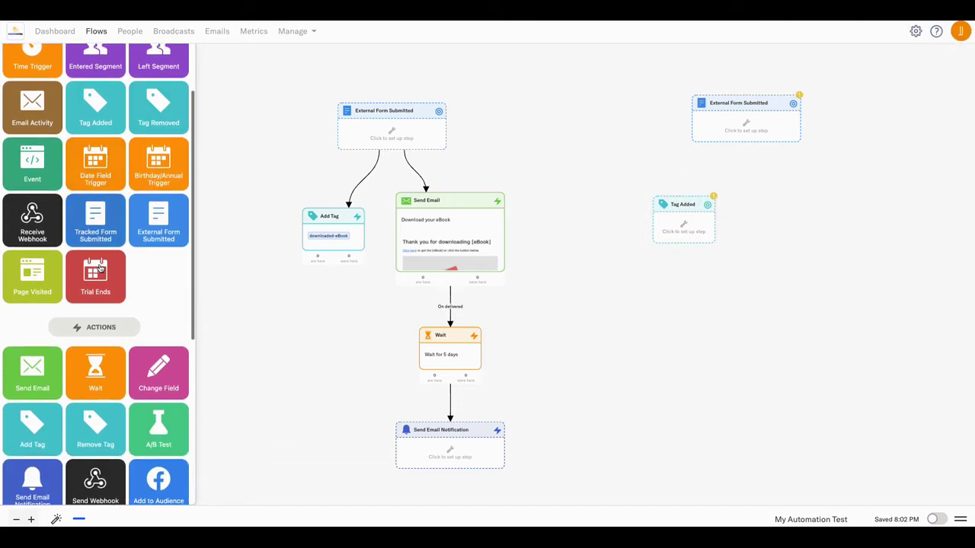
left_click_drag(40, 350, 840, 213)
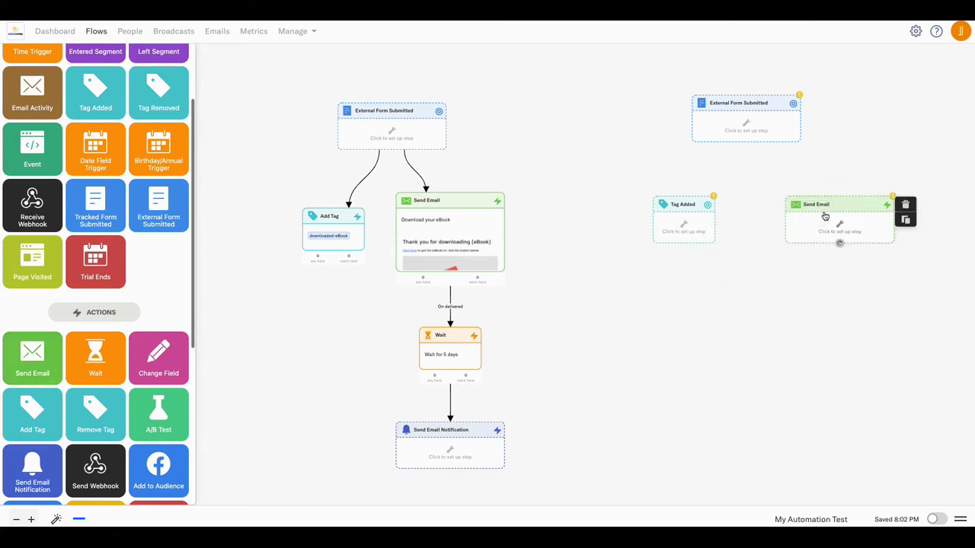
left_click(747, 143)
mouse_move(797, 103)
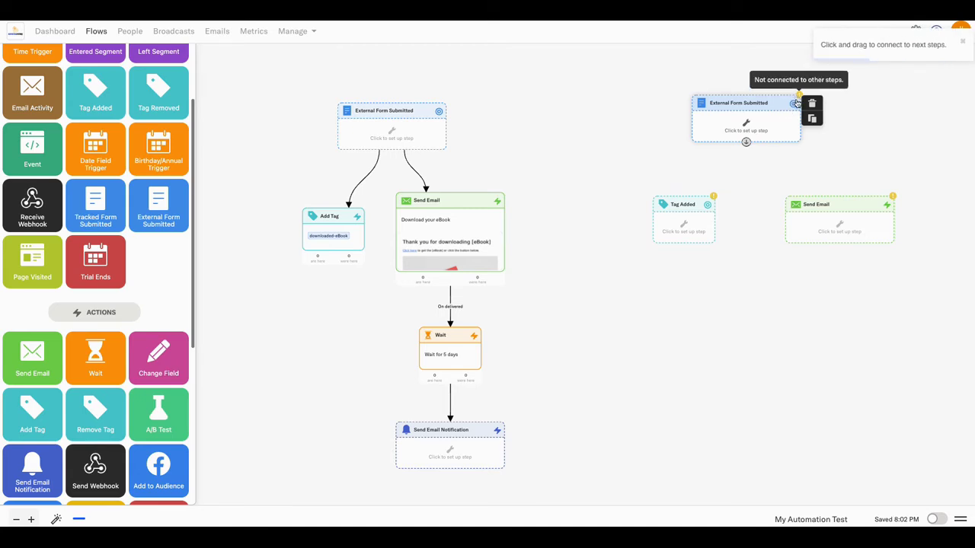
left_click_drag(747, 143, 837, 191)
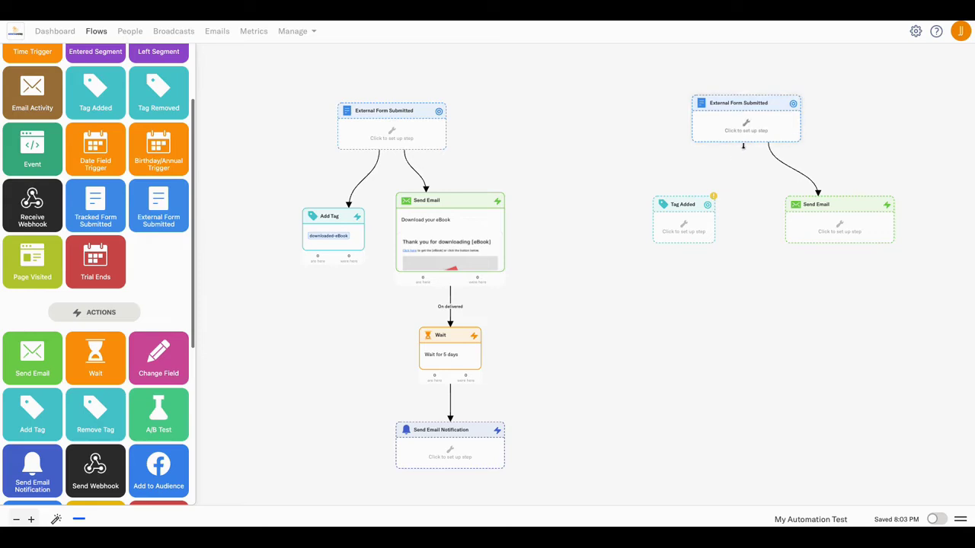
- Try to link the new form trigger to the Tag Added trigger, and delete the Tag Added trigger
left_click_drag(746, 142, 700, 207)
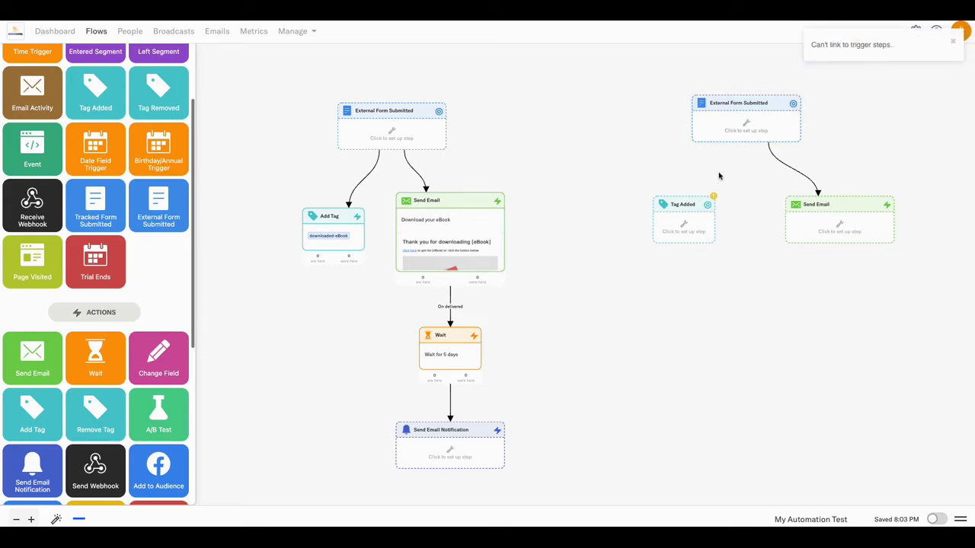
mouse_move(684, 206)
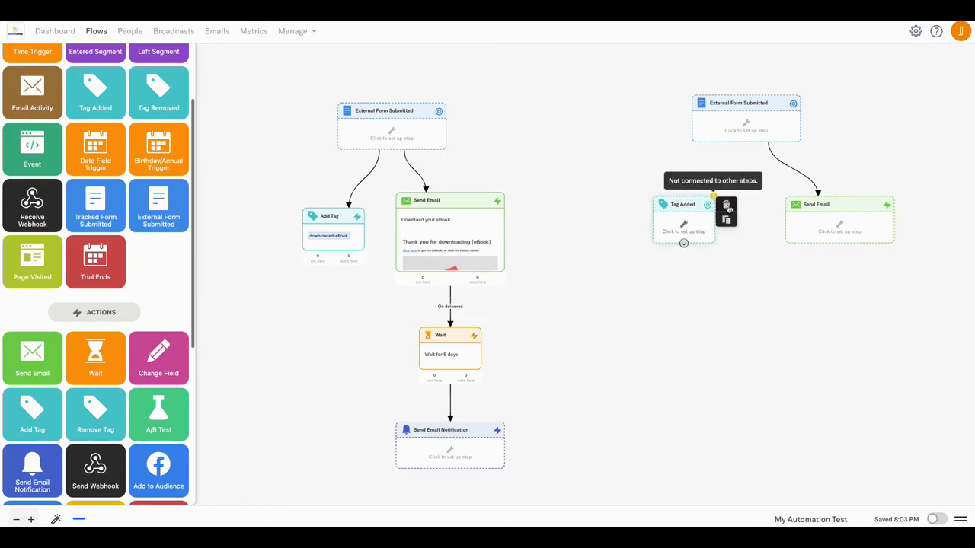
left_click(729, 206)
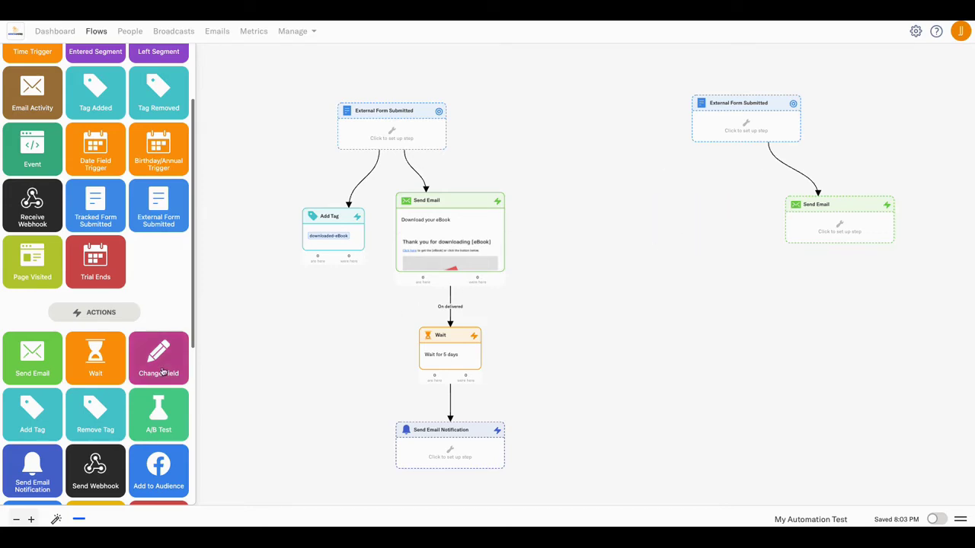
- Add an Add Tag action beside the new Send Email step and connect the new form trigger to it
left_click_drag(28, 415, 689, 223)
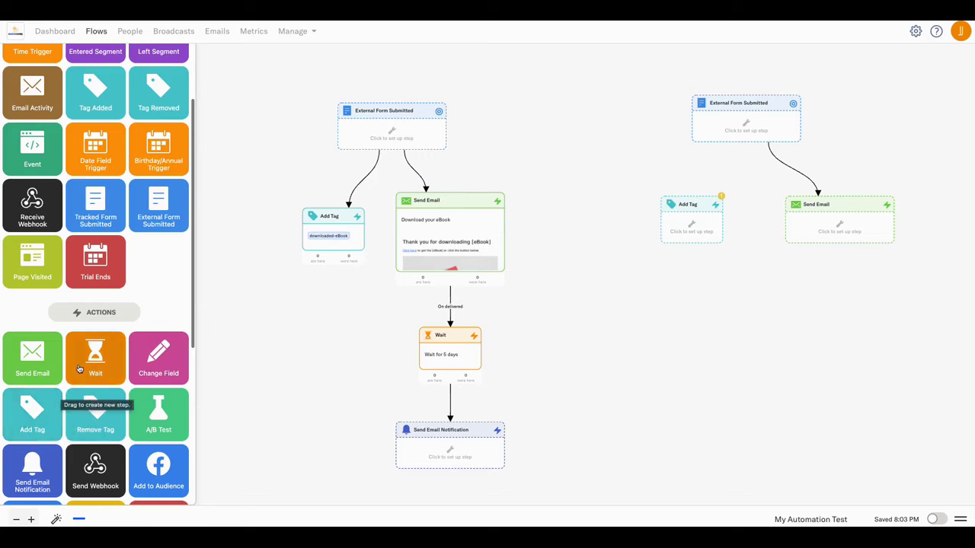
scroll(114, 328, "up", 1)
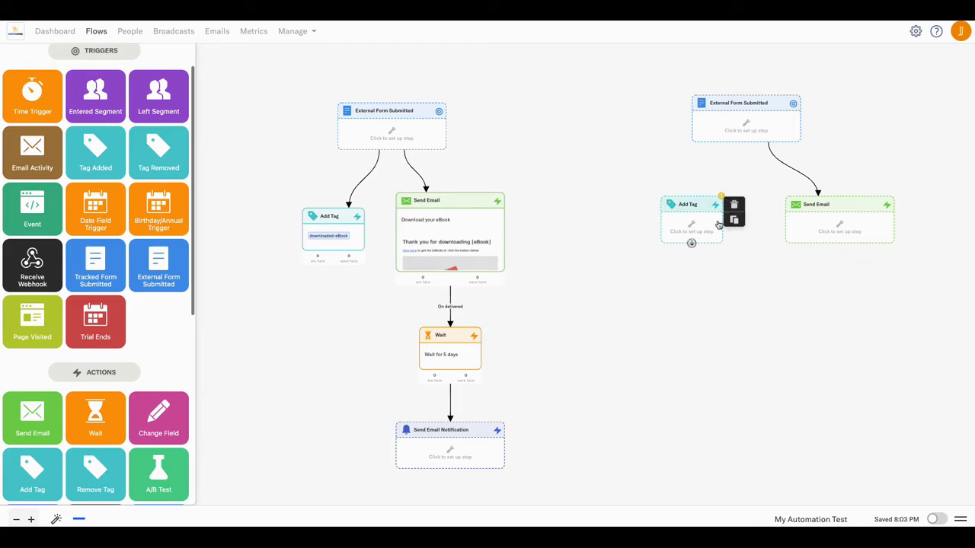
left_click_drag(743, 141, 689, 229)
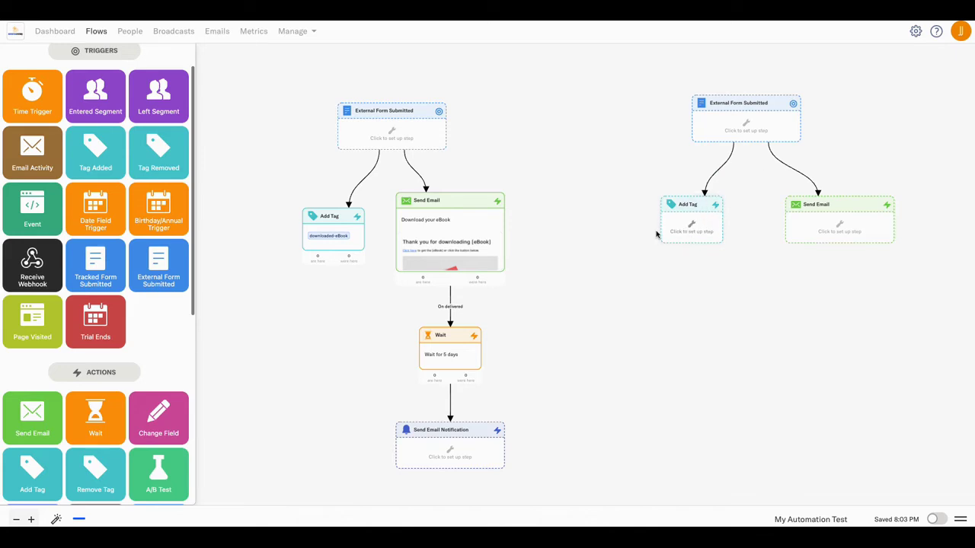
- Set the new Add Tag step to apply the tag "60 min retirement" and save it
left_click(694, 226)
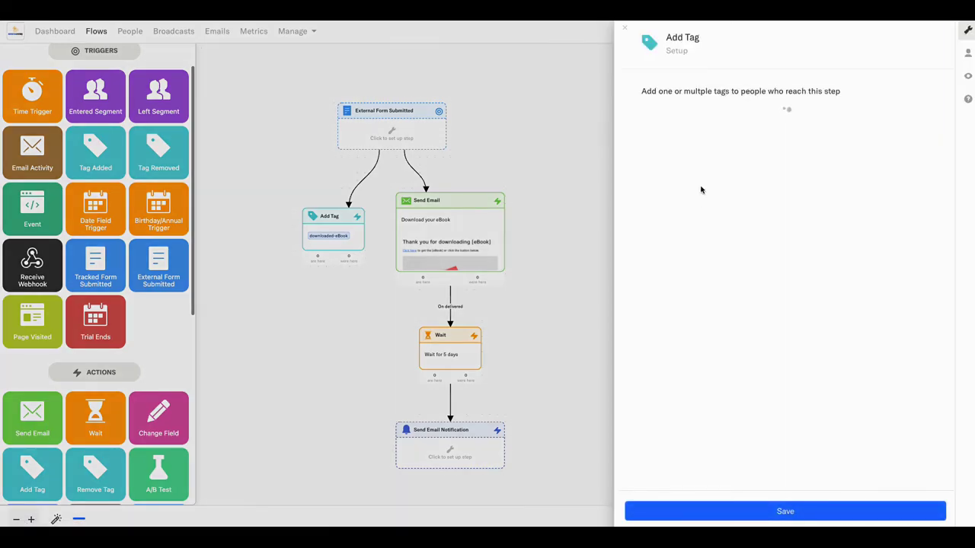
left_click(720, 143)
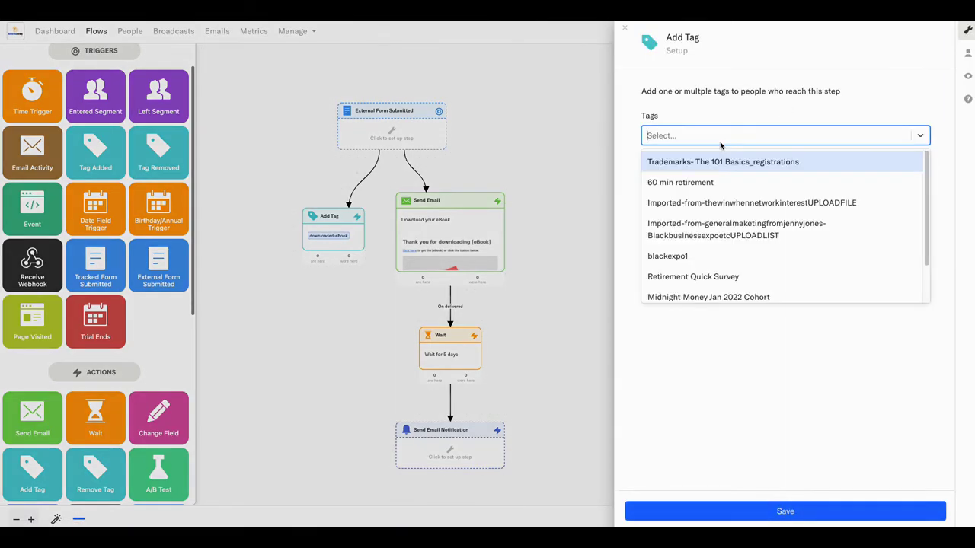
left_click(716, 183)
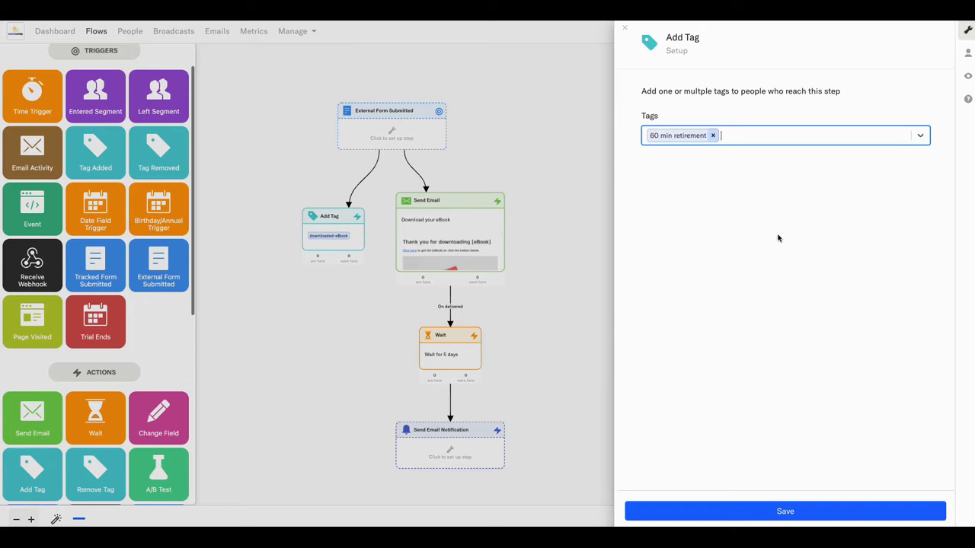
left_click(786, 512)
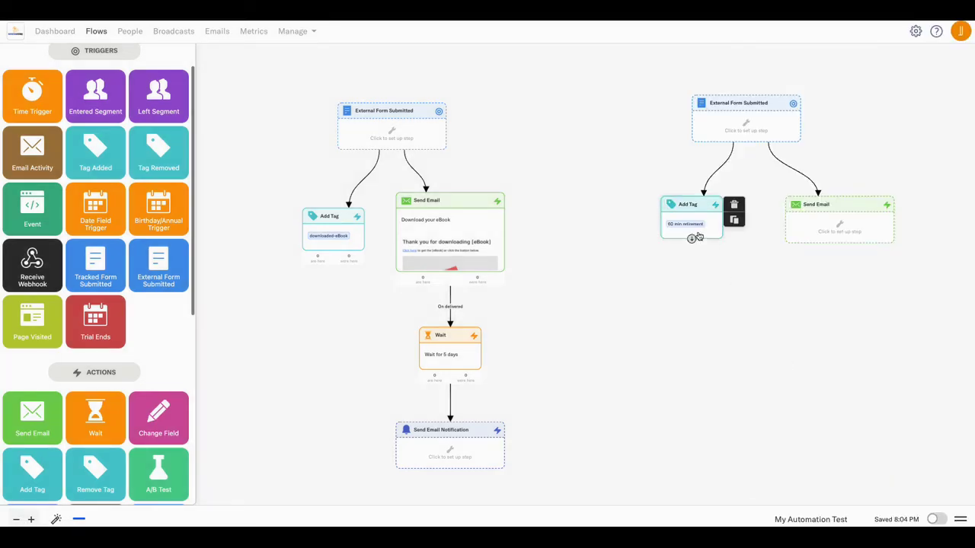
- Review the new Send Email step's setup and the existing emails available for it, and close it without selecting one
mouse_move(742, 129)
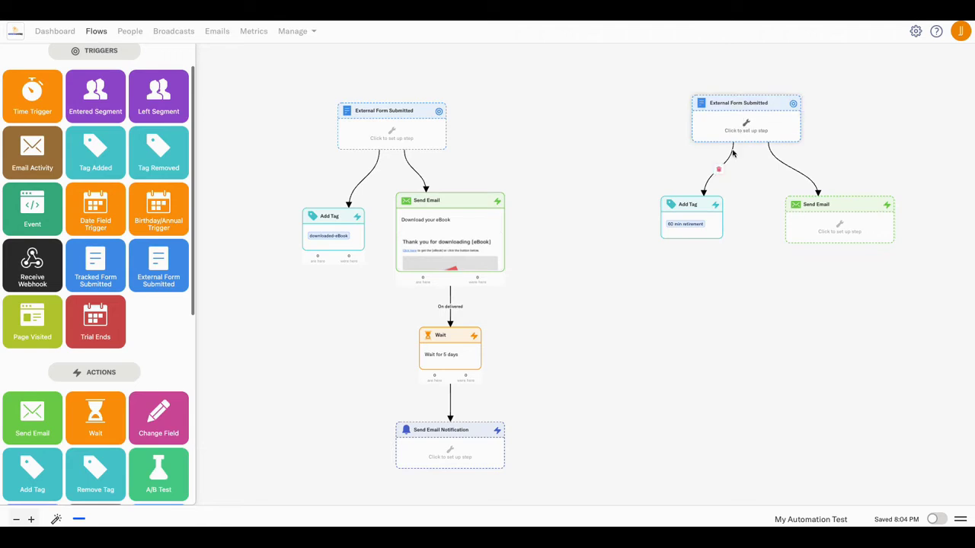
mouse_move(697, 207)
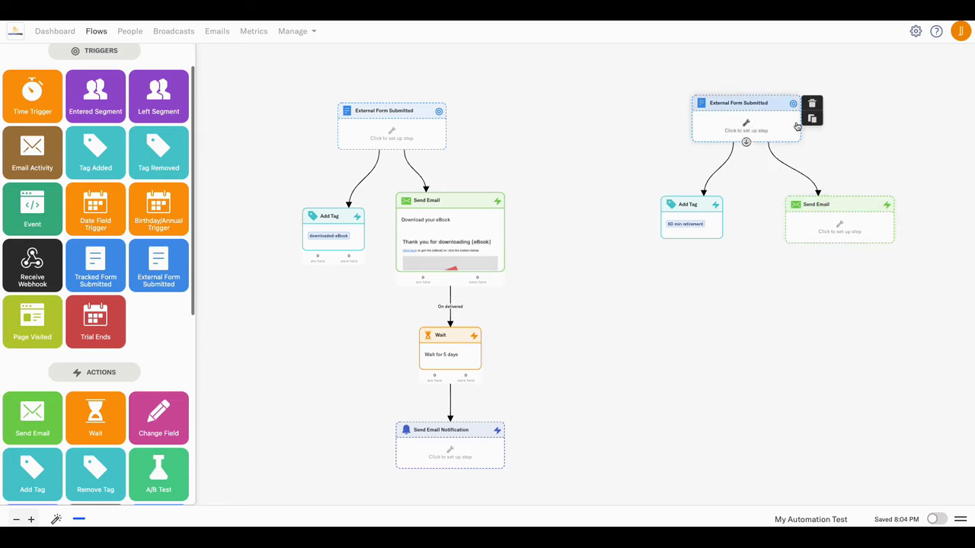
left_click(840, 228)
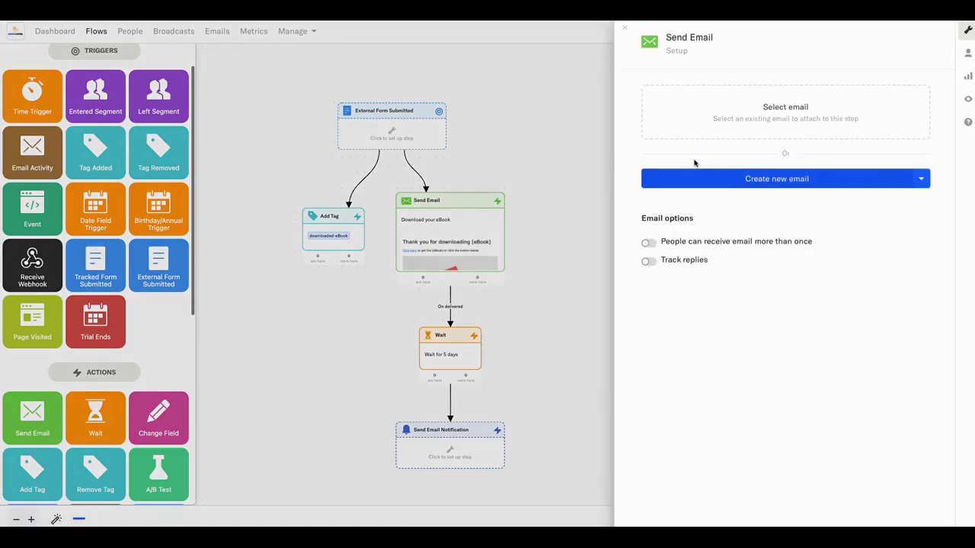
left_click(762, 124)
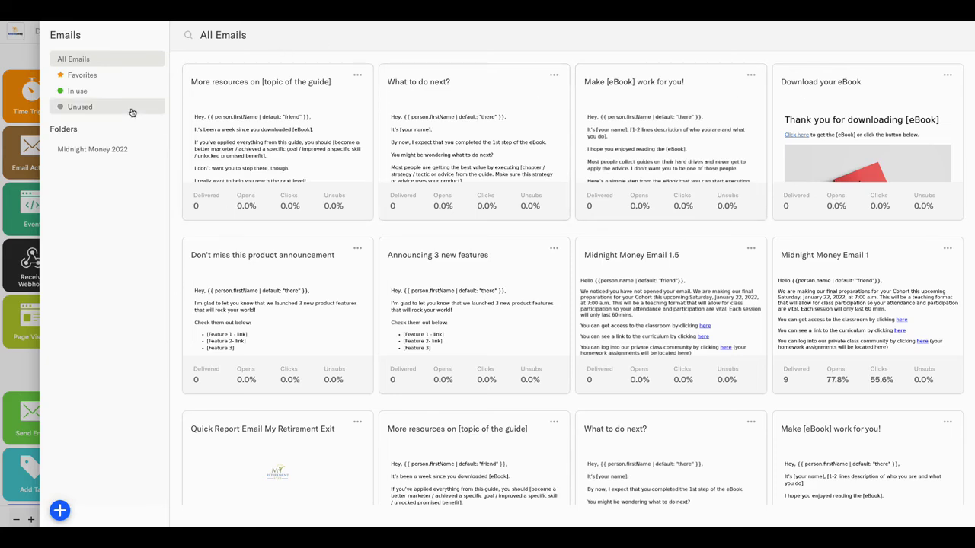
left_click(29, 54)
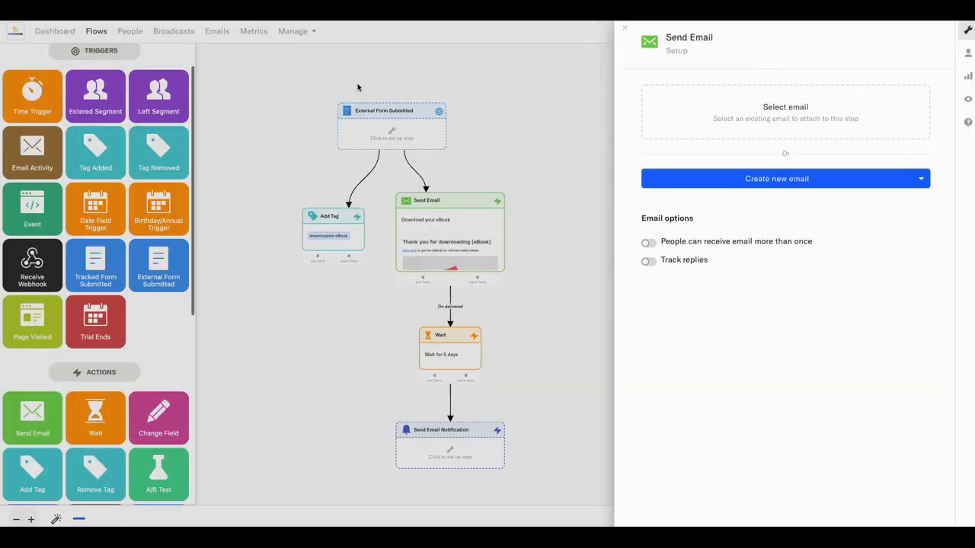
left_click(626, 30)
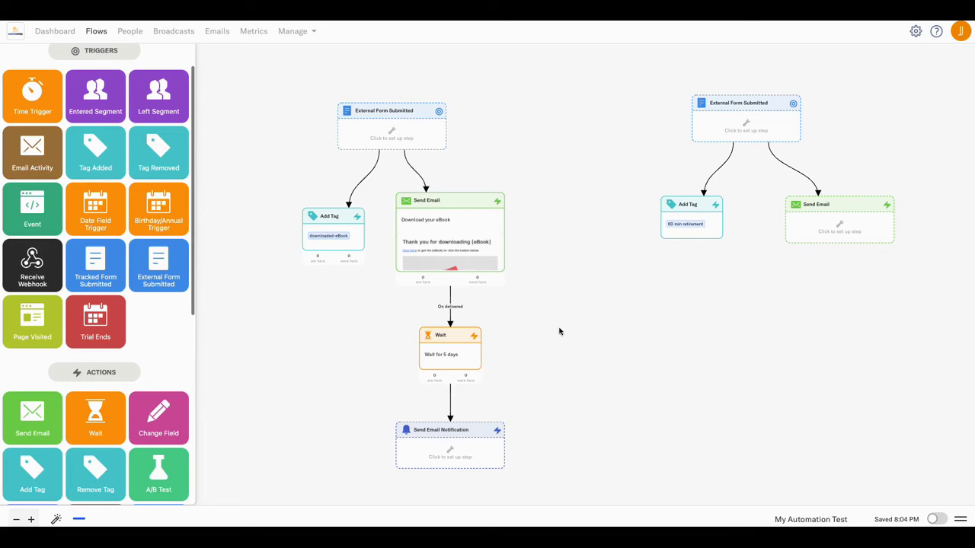
- Add a Wait action below the second flow's Send Email step, set it to wait 5 days and save it
mouse_move(439, 351)
left_click_drag(107, 419, 856, 325)
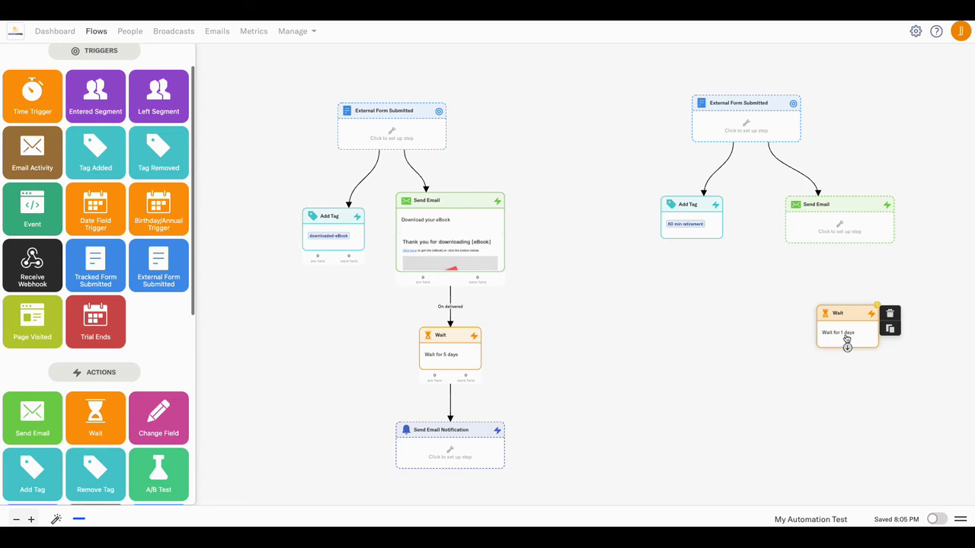
left_click(846, 336)
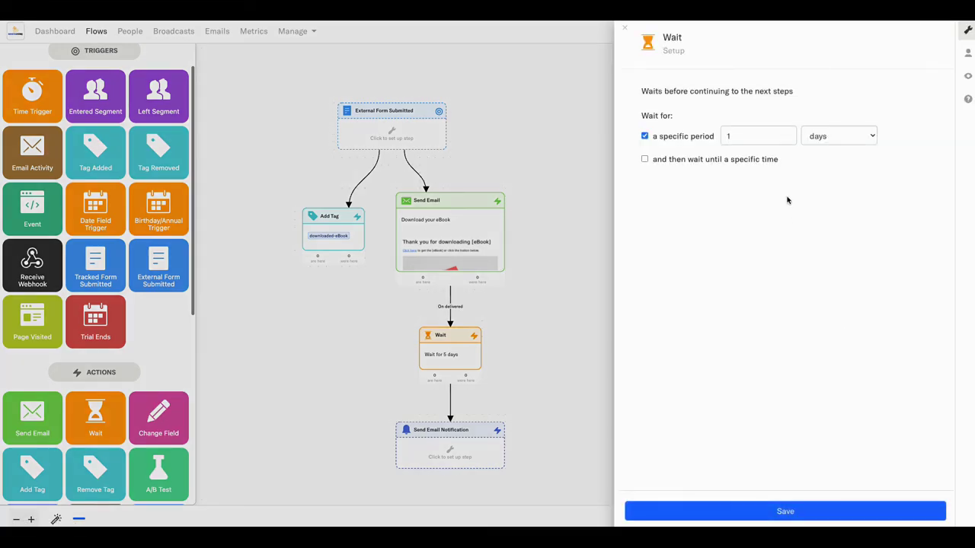
left_click_drag(759, 138, 722, 136)
left_click(767, 513)
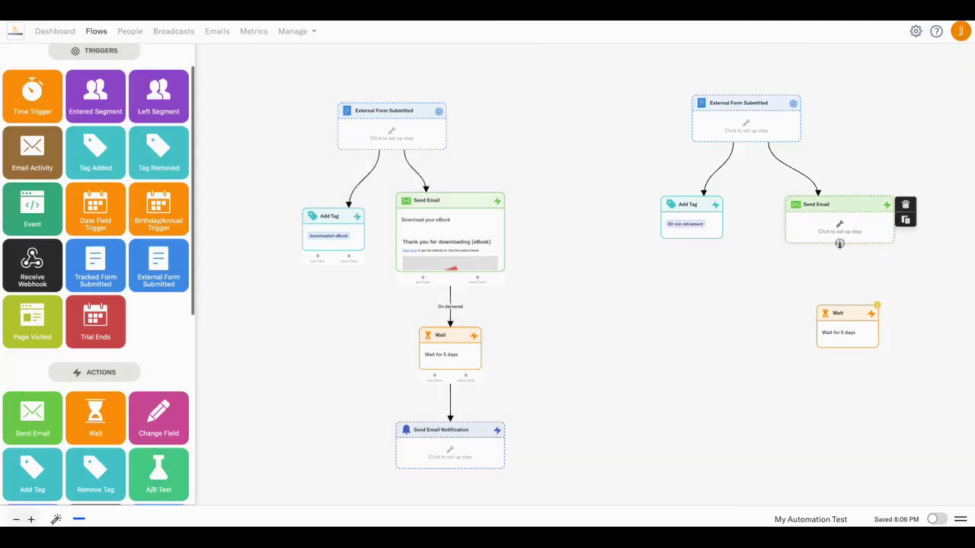
- Connect the second flow's Send Email step to its Wait step, with the link proceeding on open
left_click_drag(839, 243, 845, 314)
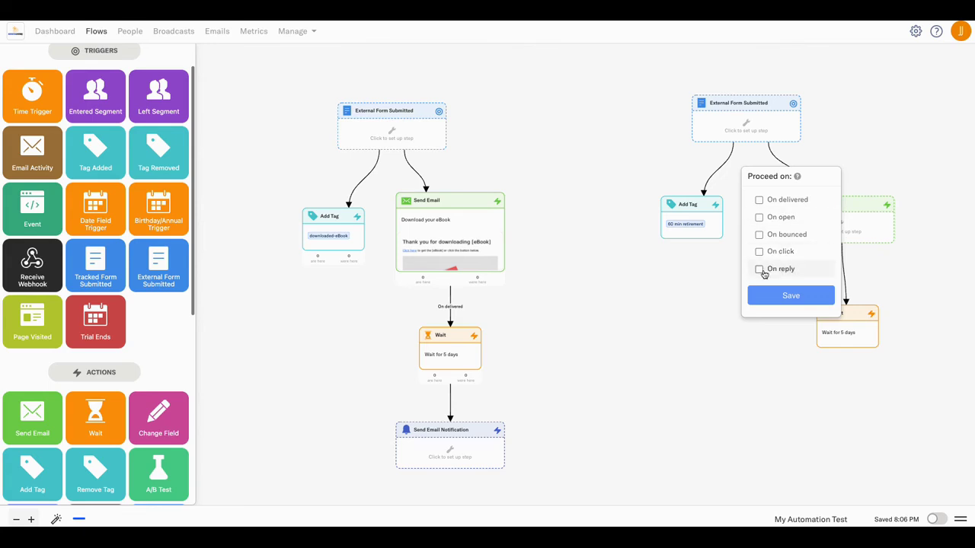
left_click(760, 218)
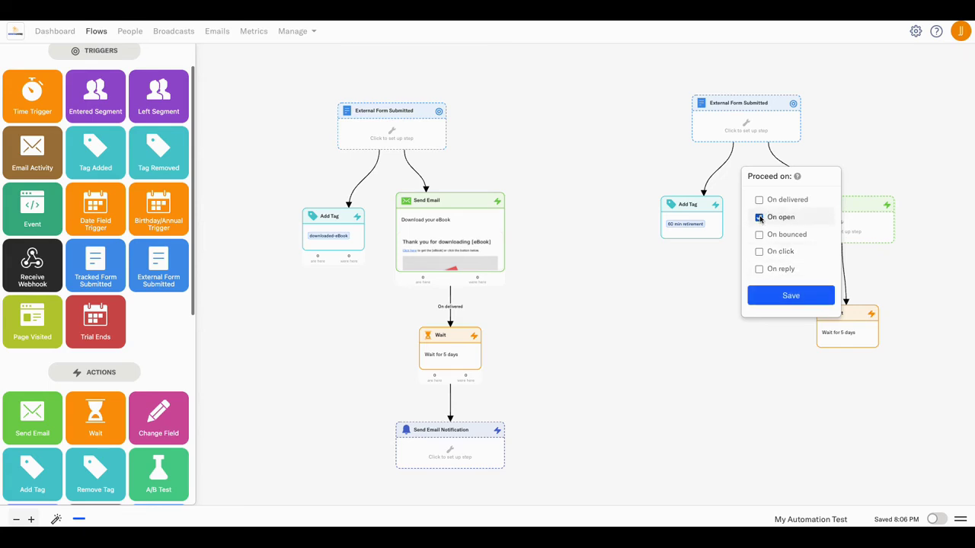
left_click(790, 301)
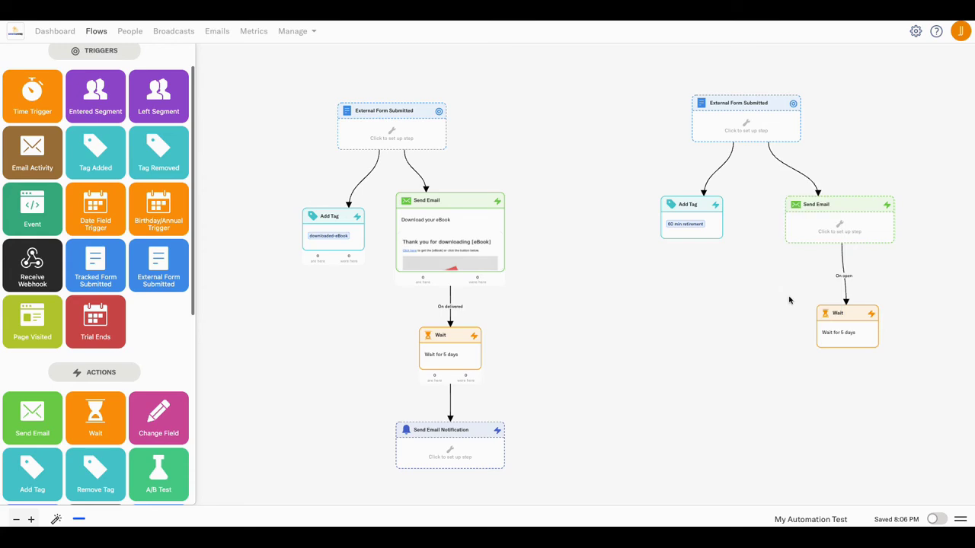
- Add a Send Email Notification action and a Send Email action side by side below the second flow's Wait step
mouse_move(843, 279)
mouse_move(842, 326)
scroll(180, 346, "down", 5)
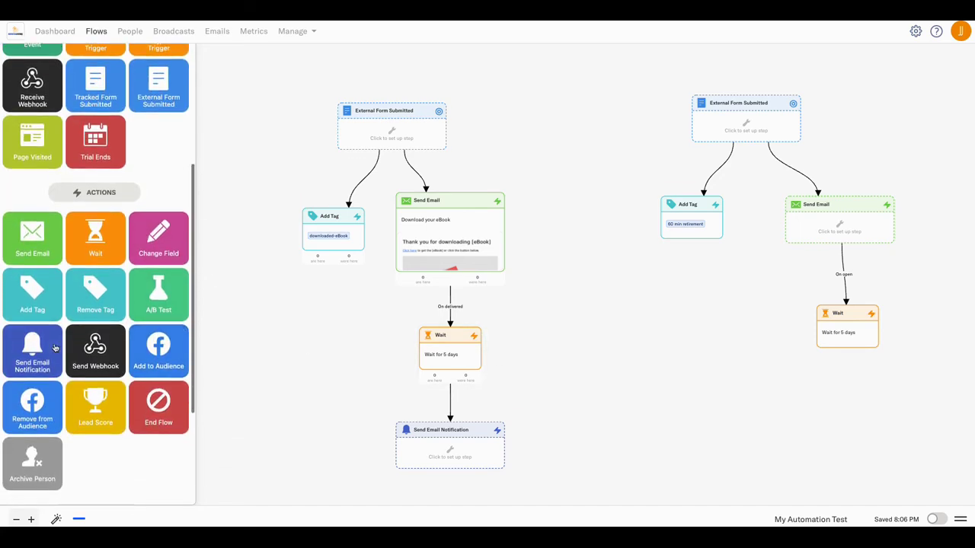
left_click_drag(73, 347, 737, 428)
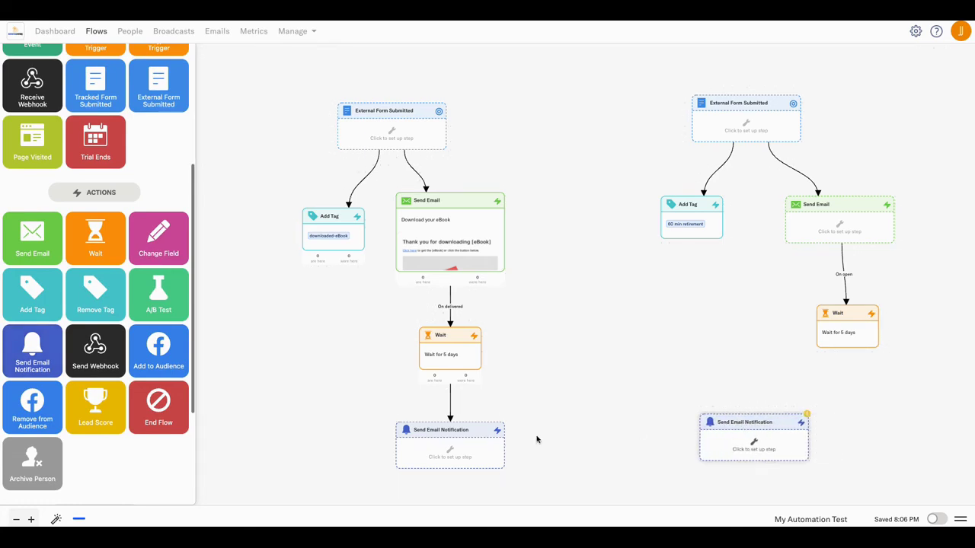
scroll(184, 414, "up", 2)
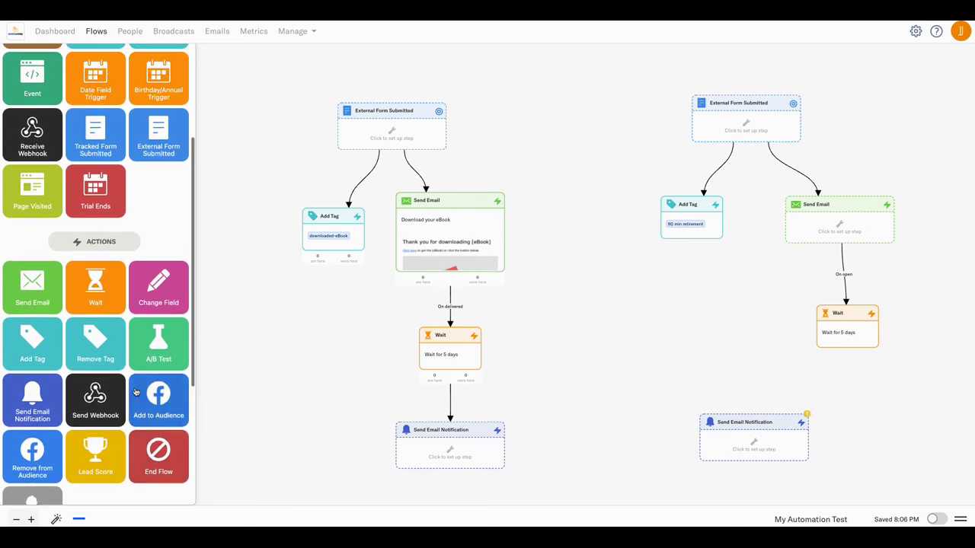
left_click_drag(60, 313, 882, 425)
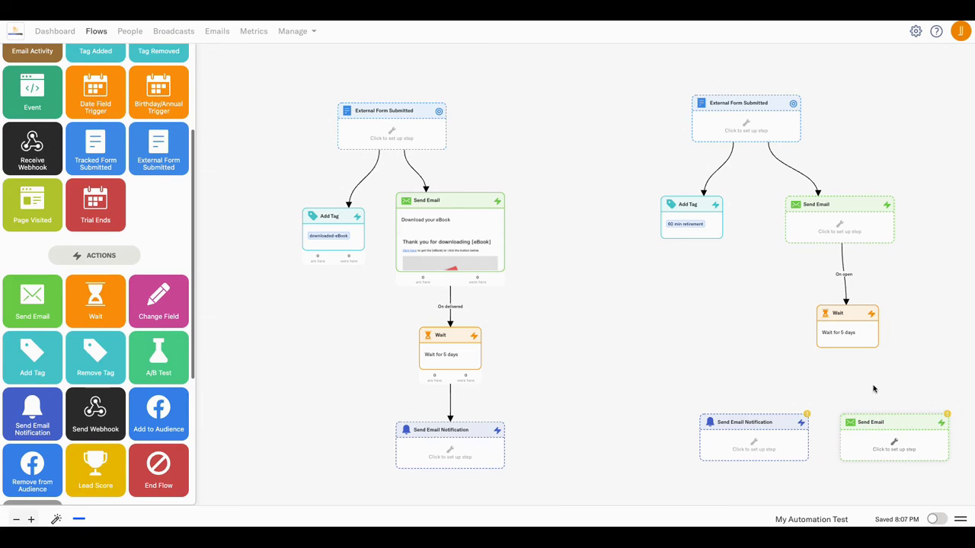
- Connect the second flow's Wait step to both the new Send Email step and the Send Email Notification step
left_click_drag(847, 347, 876, 415)
left_click_drag(845, 349, 751, 431)
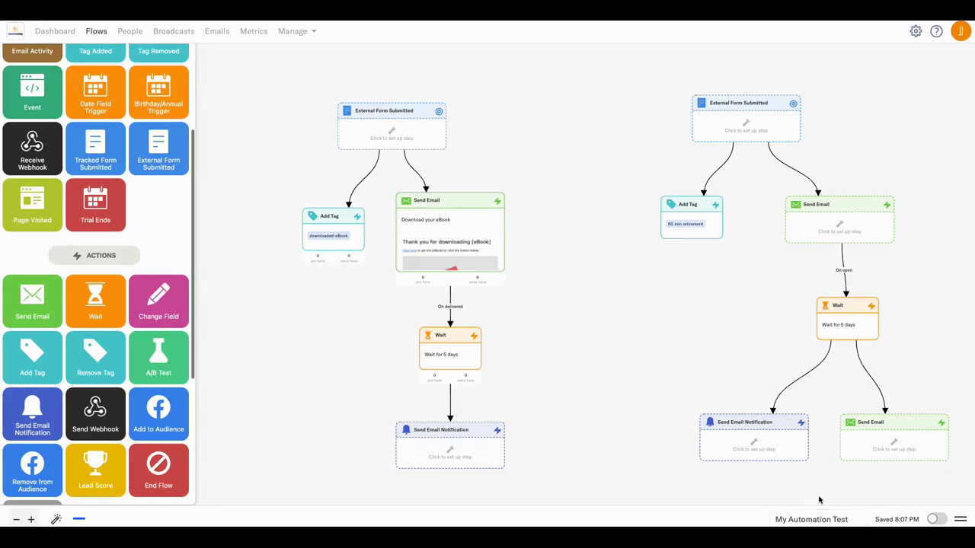
mouse_move(800, 377)
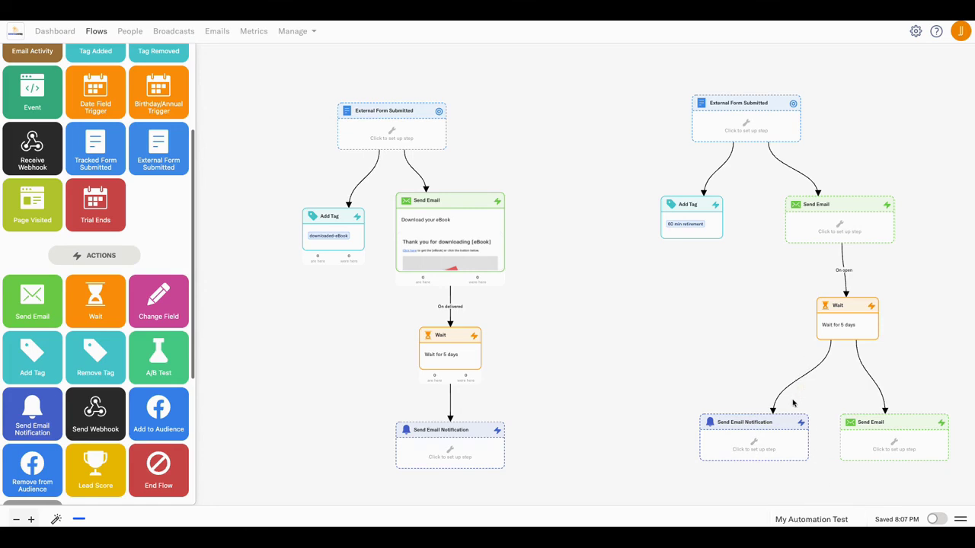